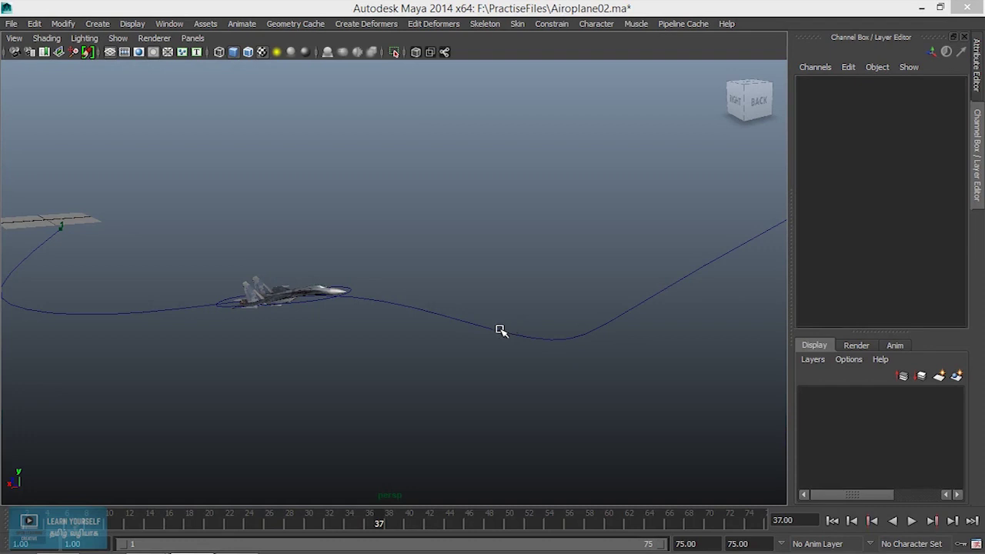
Scrub to frame 49 and select the nurbsCircle1 ring around the airplane
mouse_move(380, 523)
mouse_down()
mouse_move(122, 523)
mouse_move(547, 517)
mouse_move(387, 500)
mouse_move(497, 501)
mouse_up()
click(475, 336)
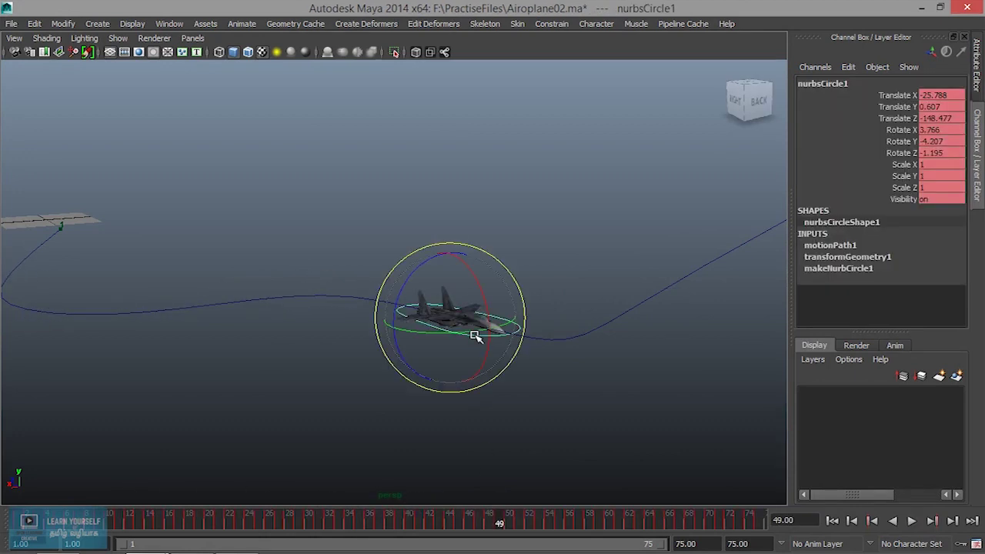
Reset the Ghost Selected options to Global preferences and ghost the selected ring control
click(243, 24)
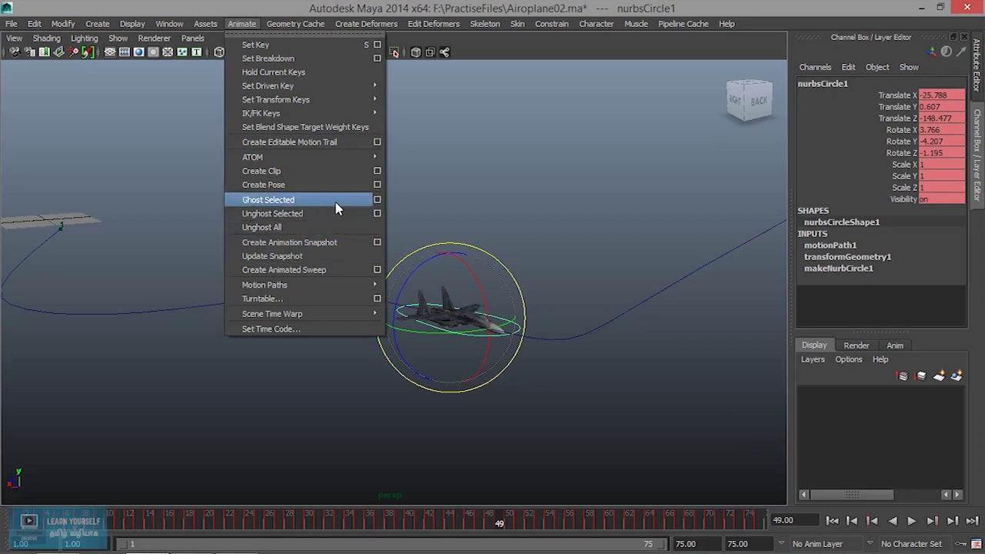
click(378, 201)
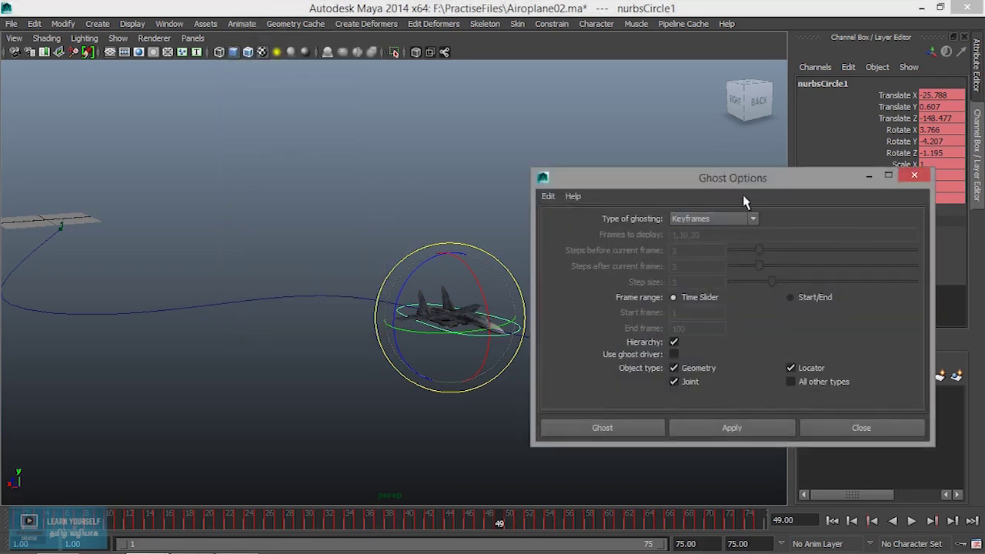
drag(739, 184, 689, 37)
click(498, 50)
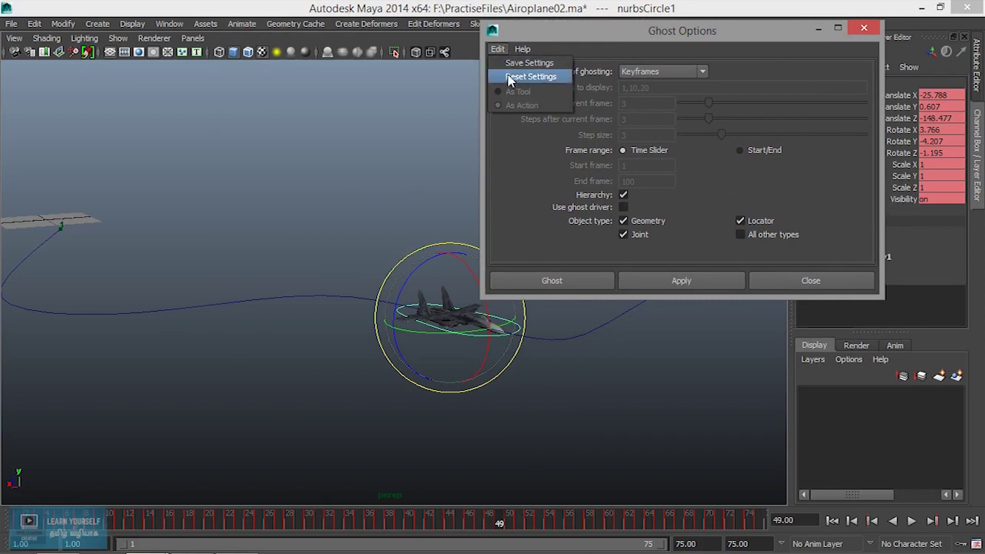
click(512, 77)
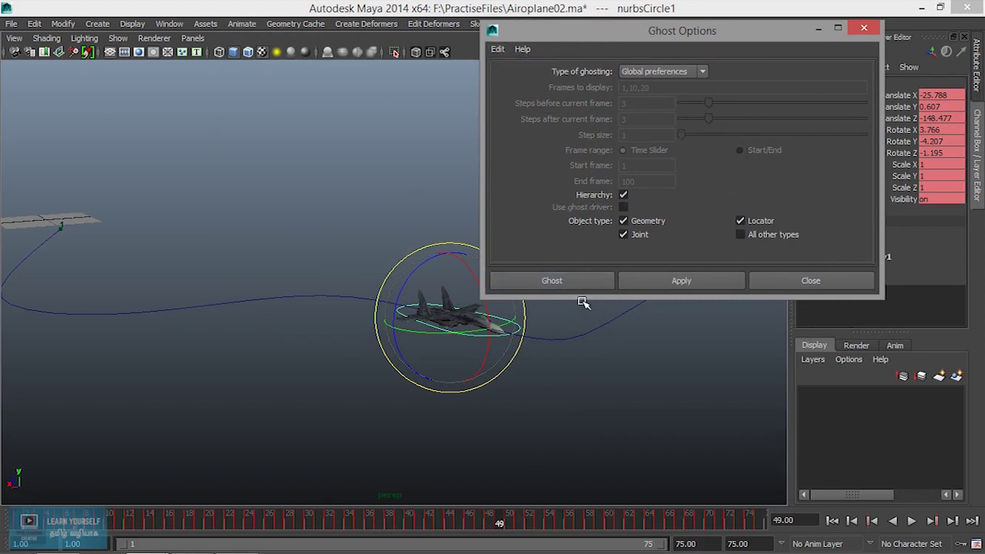
click(678, 285)
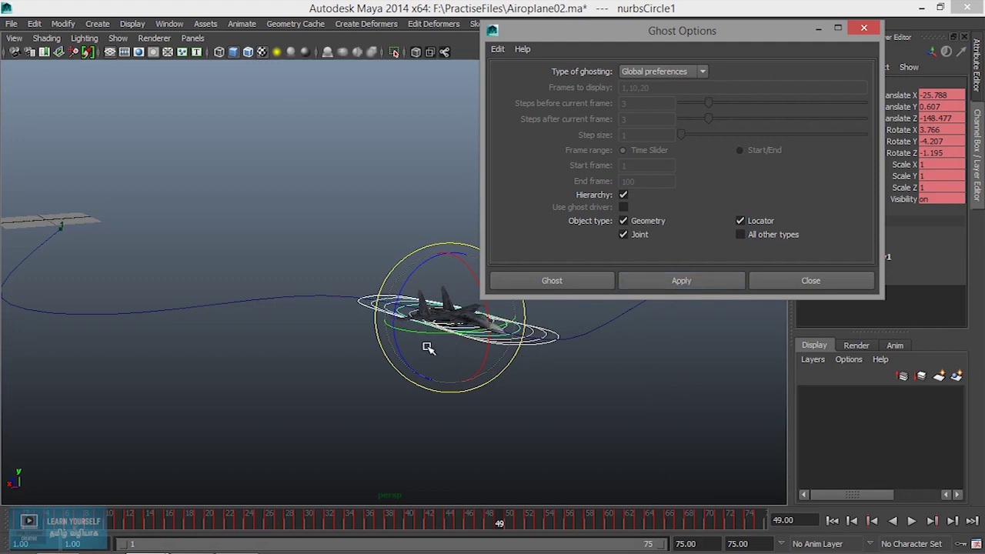
Undo back to frame 49, then select the airplane's parent group1 for ghosting
click(582, 395)
mouse_move(510, 523)
mouse_down()
mouse_move(630, 523)
mouse_move(220, 515)
mouse_move(444, 517)
mouse_up()
key(ctrl+z)
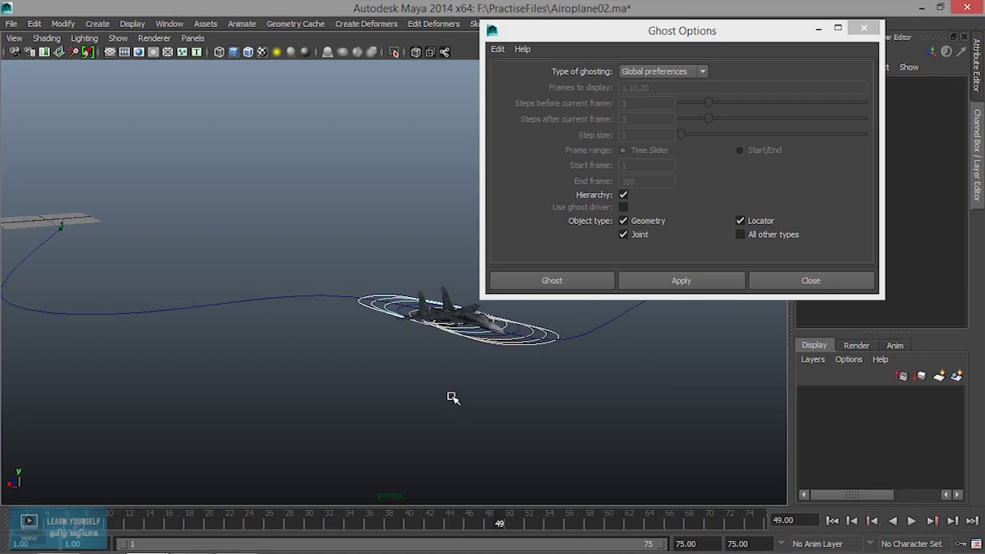
key(ctrl+z)
click(452, 397)
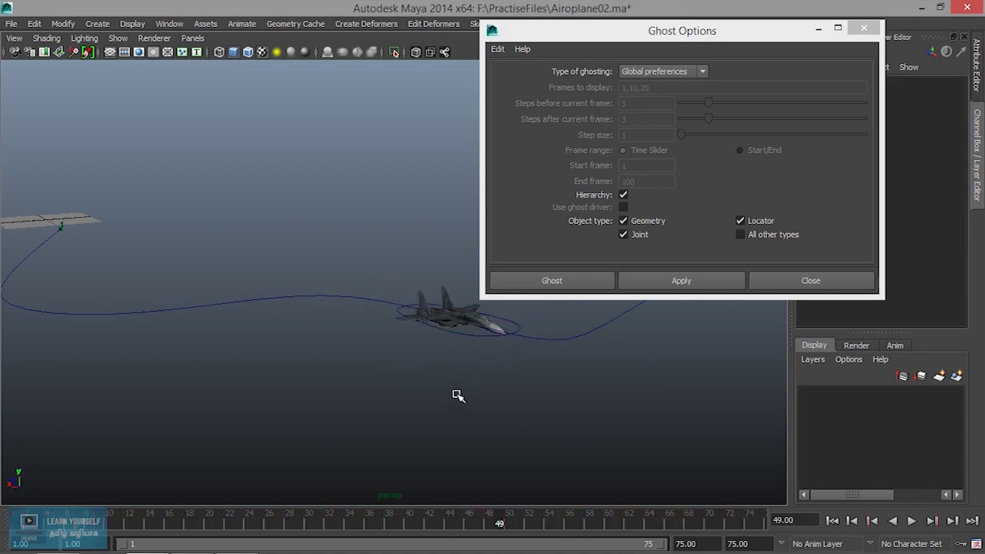
click(474, 319)
key(Up)
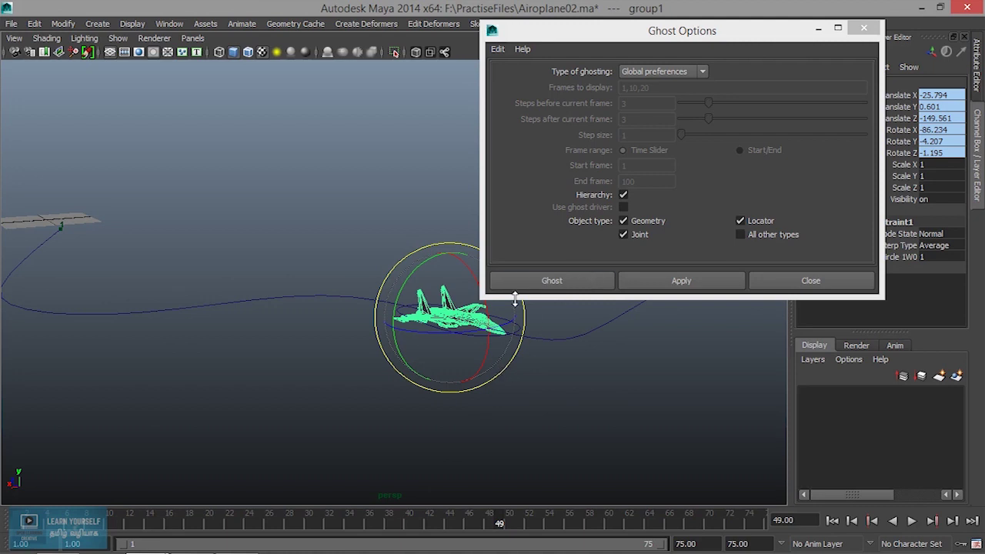
Apply global-preference ghosting to group1 and orbit to a side view of the ghost trail
click(700, 282)
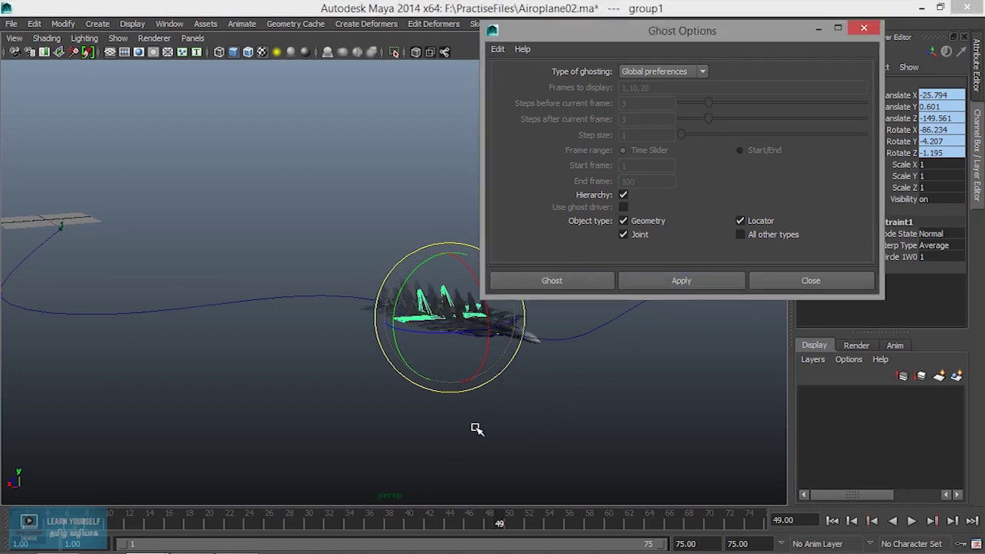
scroll(468, 424, up, 3)
alt+middle_drag(468, 420, 397, 402)
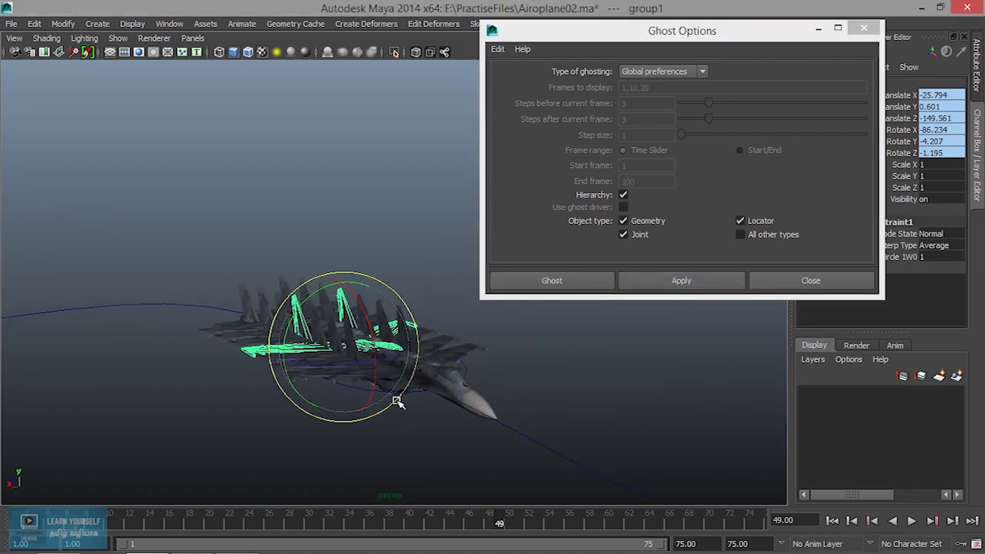
mouse_move(397, 403)
alt+mouse_down()
mouse_move(236, 411)
mouse_move(173, 380)
mouse_move(248, 325)
mouse_move(306, 303)
mouse_move(346, 475)
alt+mouse_up()
click(369, 395)
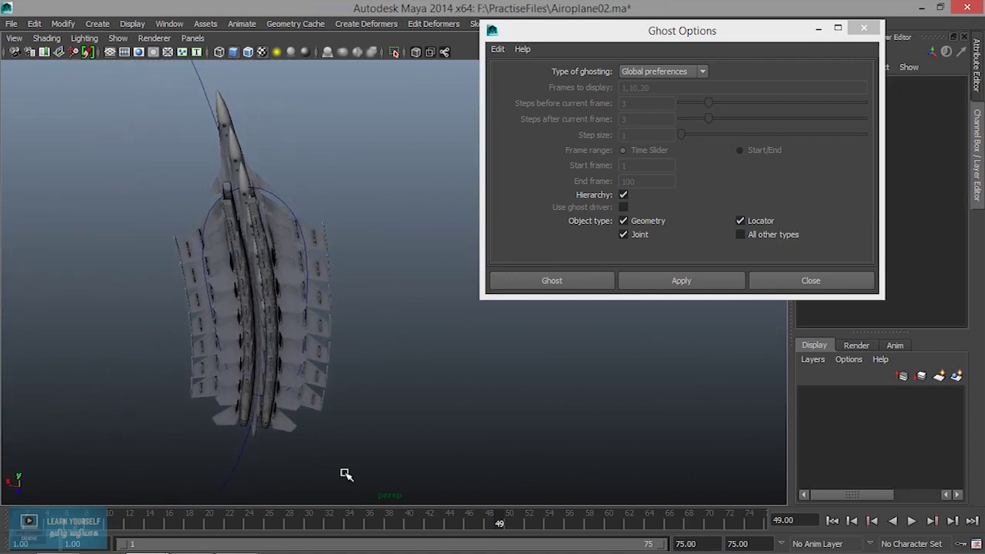
Play the animation, stop at frame 28 and reselect group1
click(912, 521)
mouse_move(408, 354)
alt+mouse_down()
mouse_move(369, 395)
mouse_move(385, 434)
mouse_move(314, 346)
mouse_move(436, 407)
mouse_move(407, 272)
alt+mouse_up()
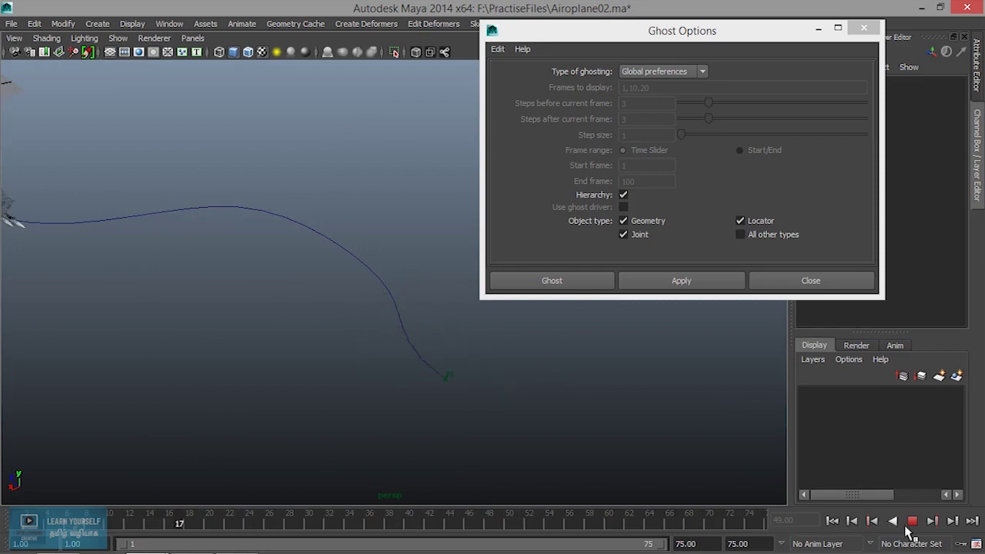
click(910, 524)
mouse_move(291, 347)
alt+mouse_down()
mouse_move(411, 403)
mouse_move(375, 384)
alt+mouse_up()
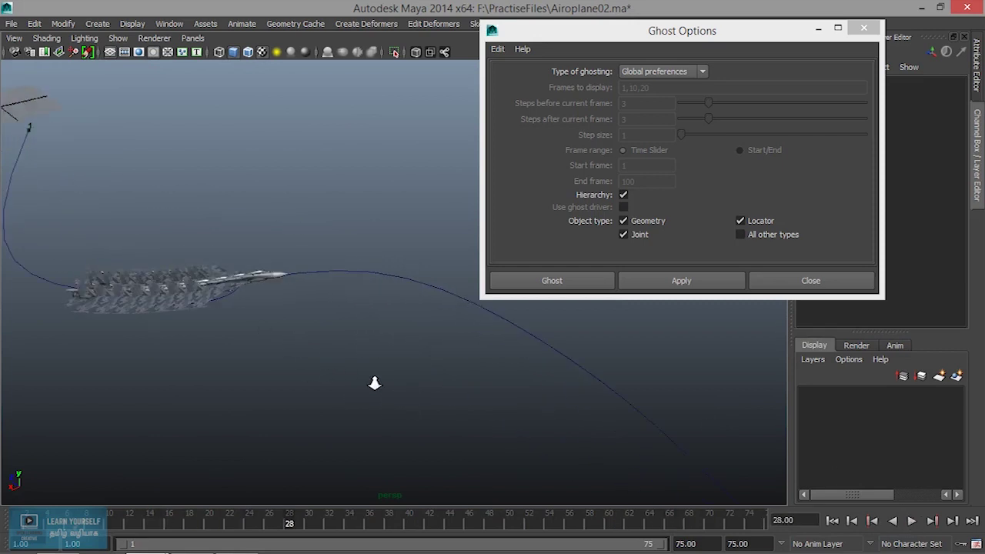
key(ctrl+z)
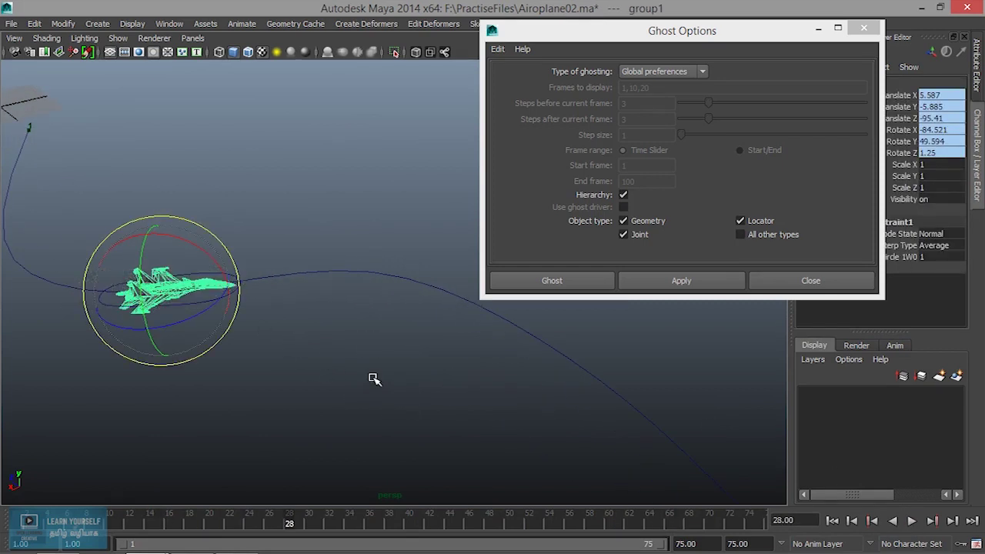
Apply Custom frames ghosting showing frames 1,20,50,70
click(660, 74)
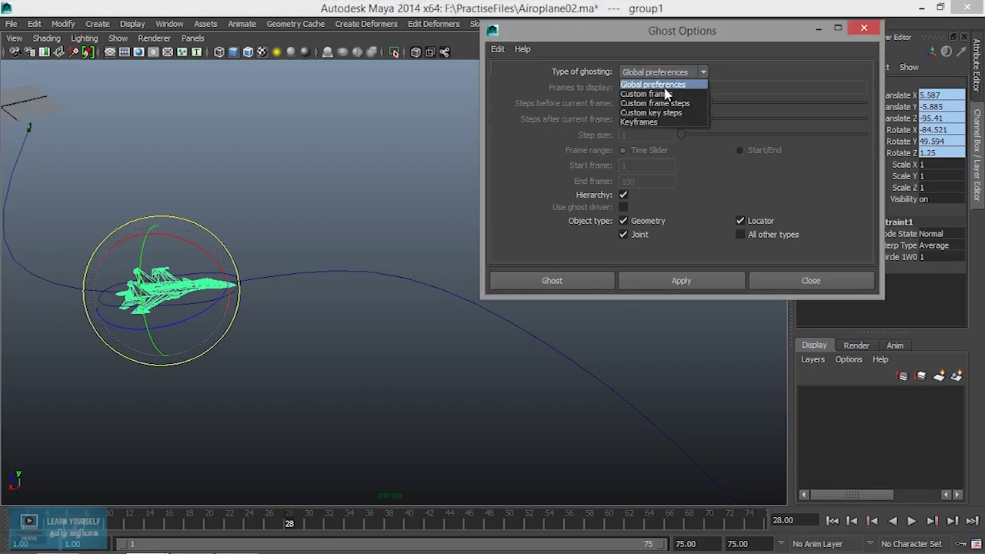
click(664, 93)
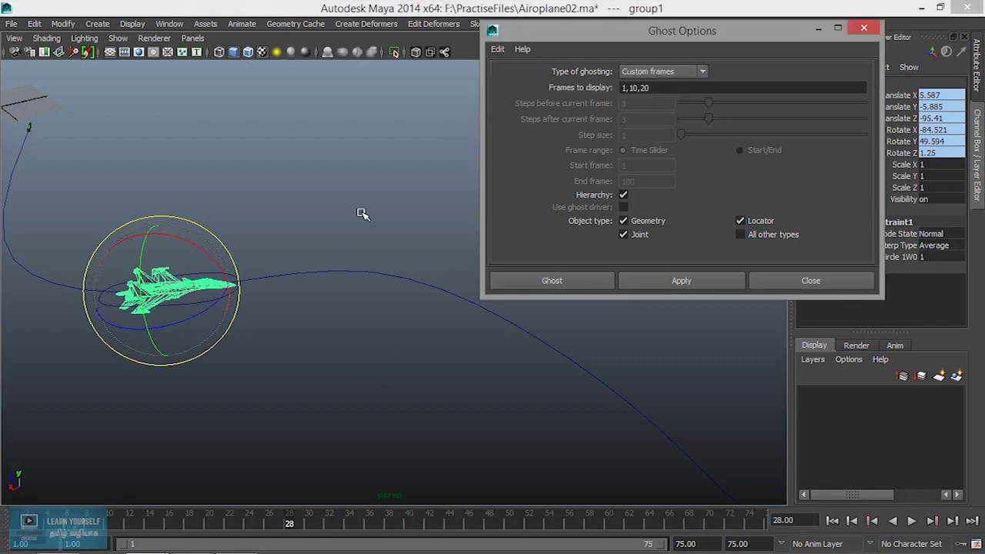
mouse_move(253, 375)
alt+mouse_down()
mouse_move(320, 356)
mouse_move(286, 346)
mouse_move(253, 363)
mouse_move(270, 378)
alt+mouse_up()
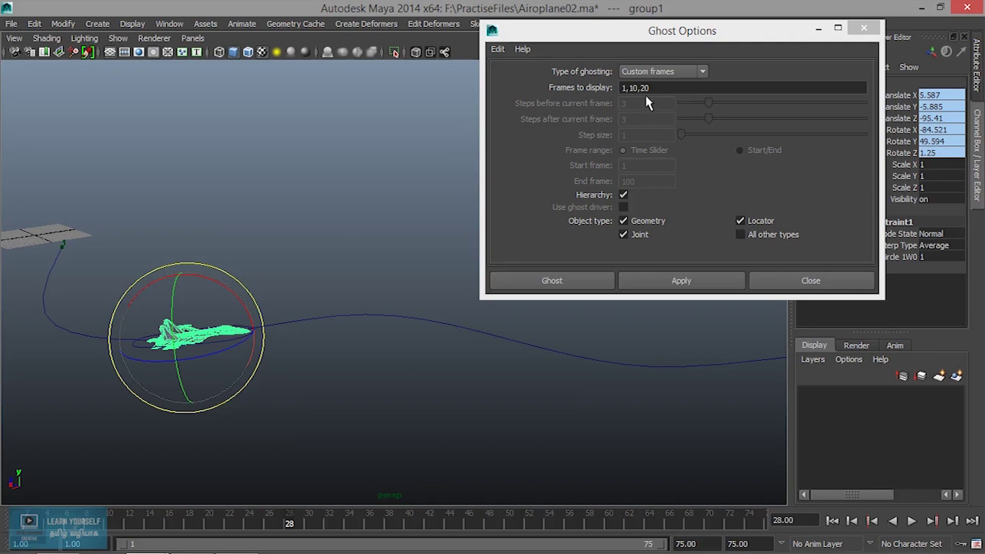
mouse_move(647, 118)
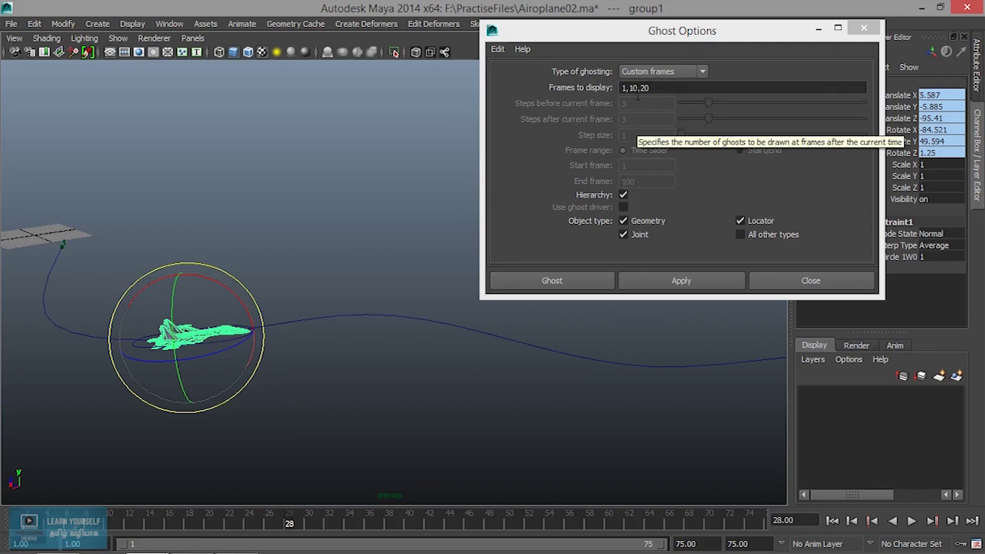
drag(628, 87, 702, 98)
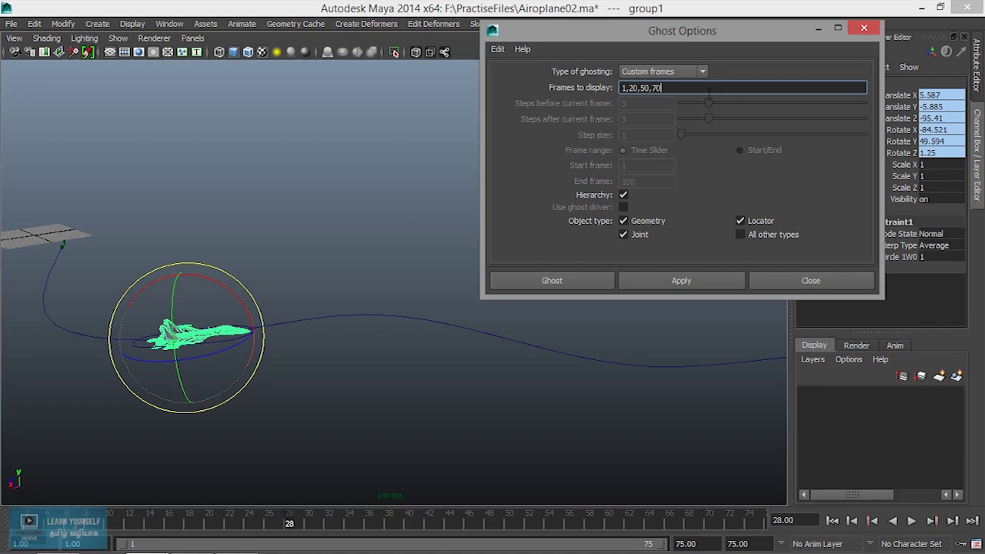
click(671, 278)
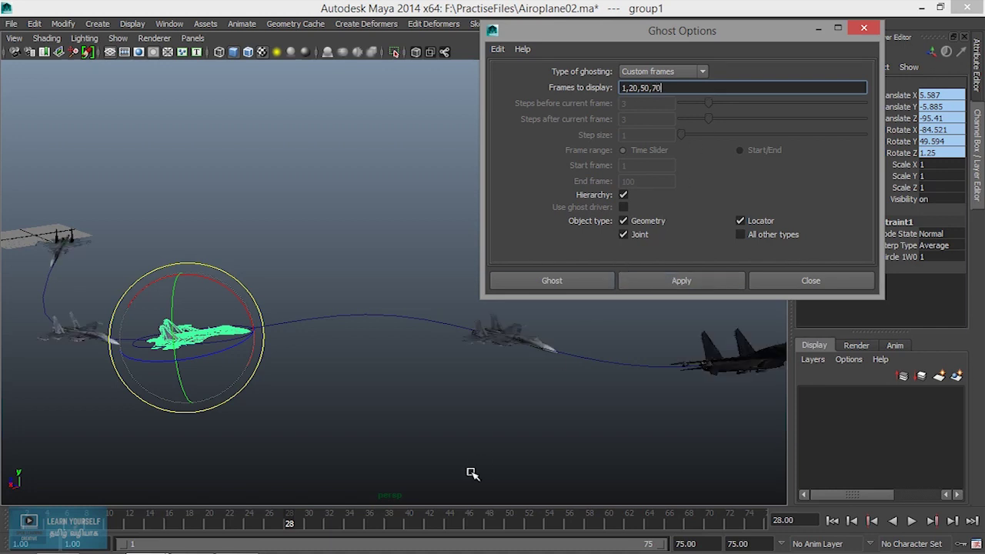
Deselect the airplane and play the animation, stopping at frame 73
click(460, 460)
click(911, 522)
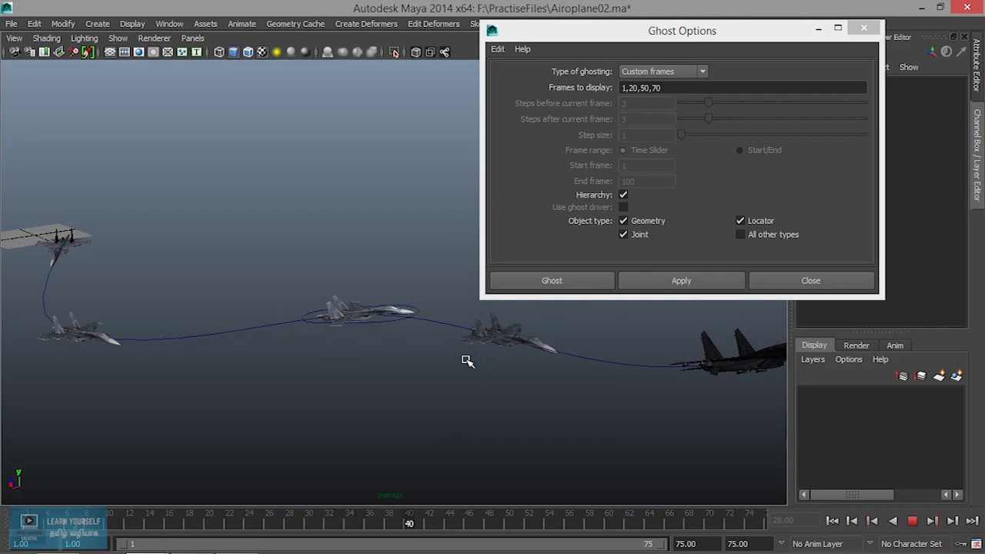
click(912, 521)
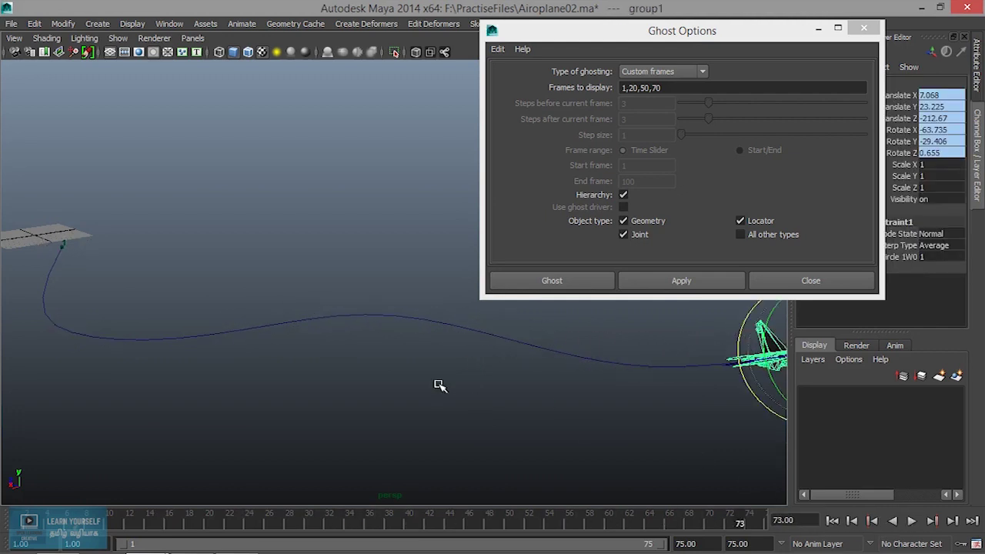
Apply Custom frame steps ghosting (3 before, 3 after, step 1) and play back to frame 15
click(656, 72)
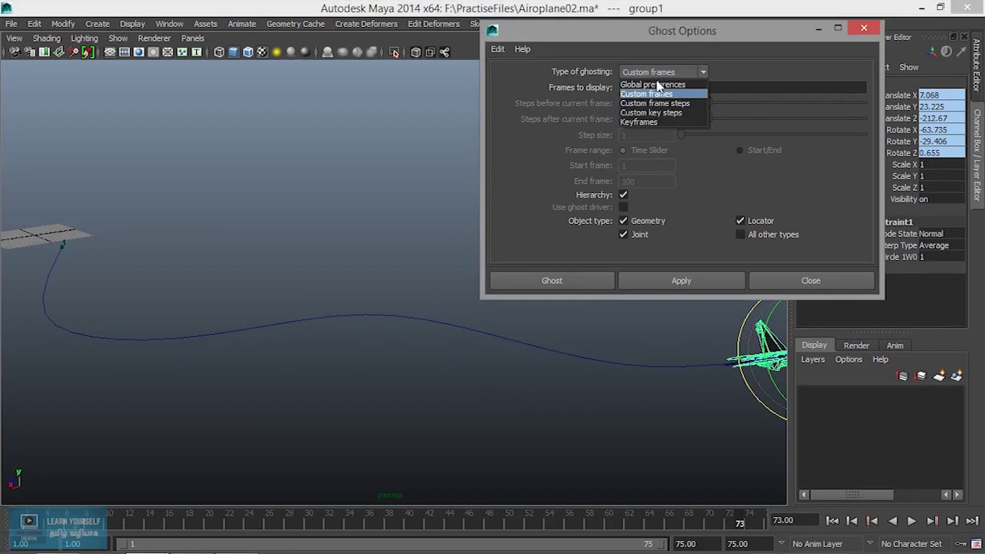
click(663, 103)
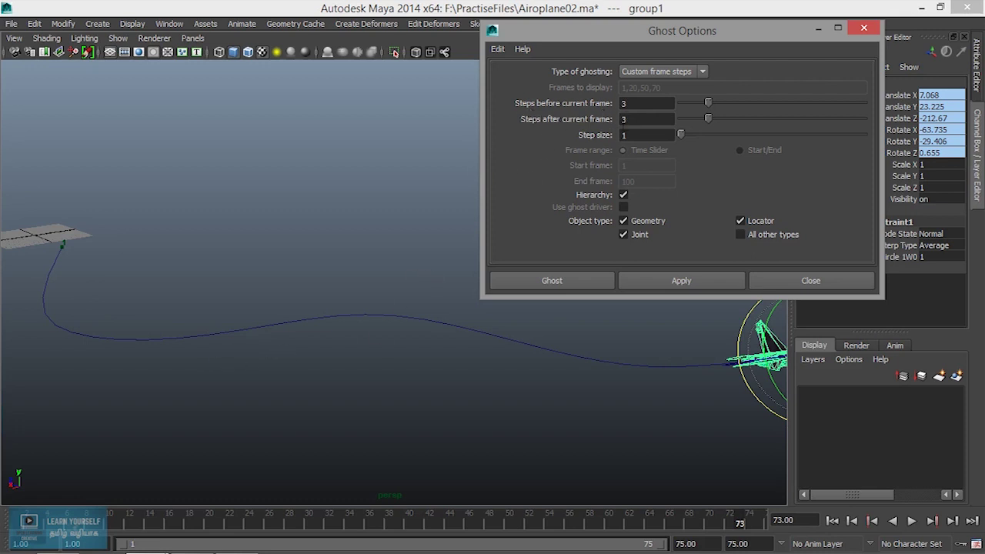
click(653, 281)
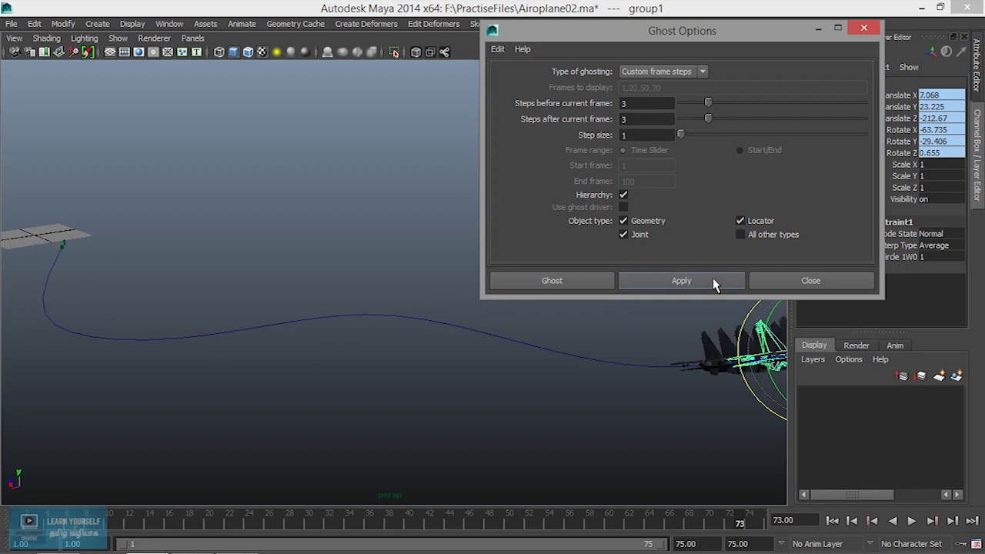
click(912, 521)
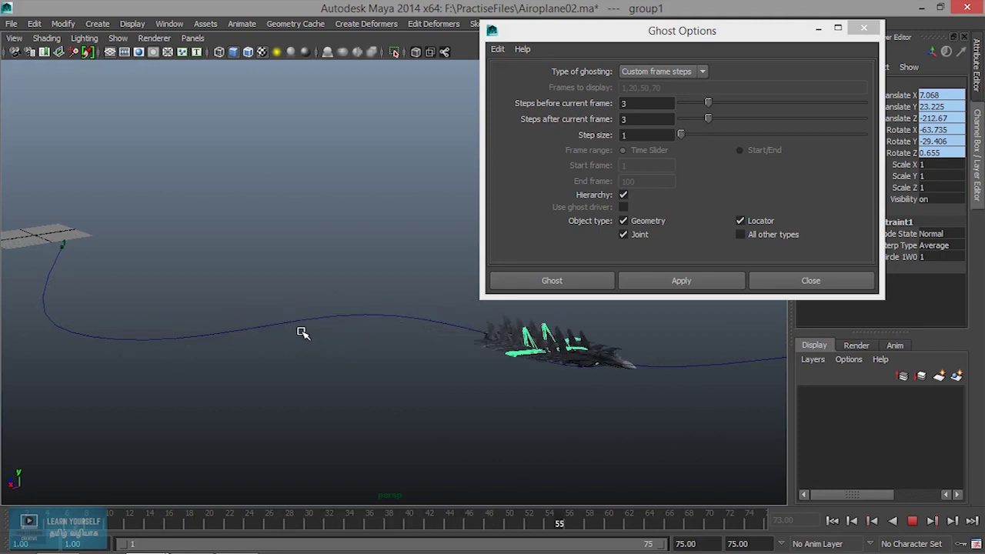
click(912, 521)
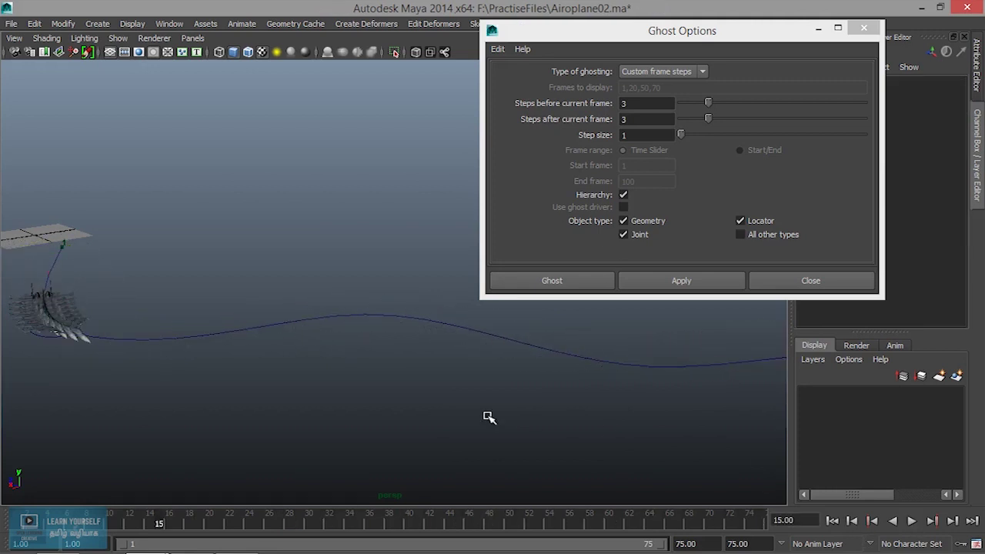
Set ghosting to 2 steps before, 2 steps after, step size 10, and apply
double_click(647, 103)
double_click(648, 119)
text(1)
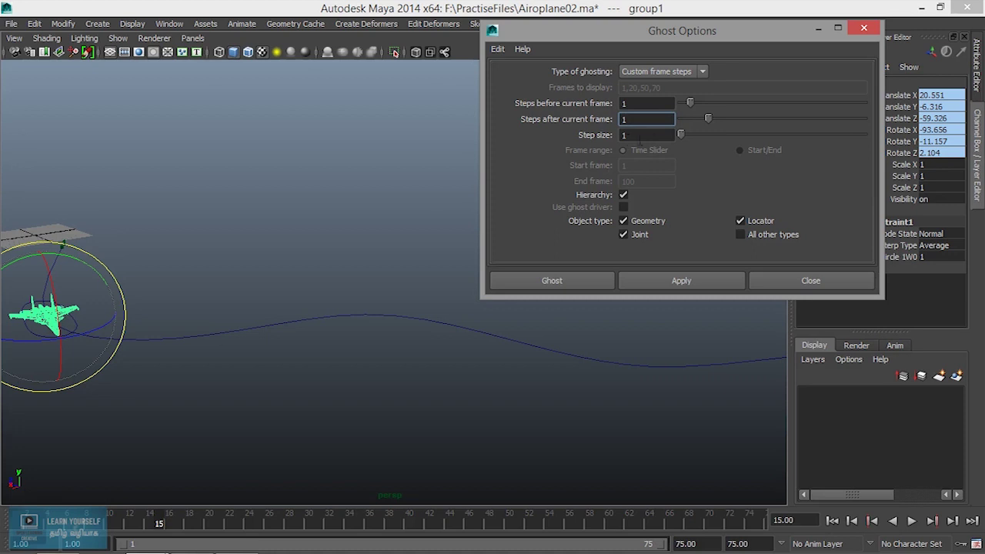
drag(681, 134, 762, 135)
mouse_move(780, 137)
mouse_down()
mouse_move(838, 136)
mouse_move(829, 149)
mouse_move(865, 150)
mouse_up()
drag(651, 106, 601, 108)
text(2)
key(Tab)
text(2)
click(692, 285)
Deselect the airplane, play the animation and orbit to a low side angle
click(492, 432)
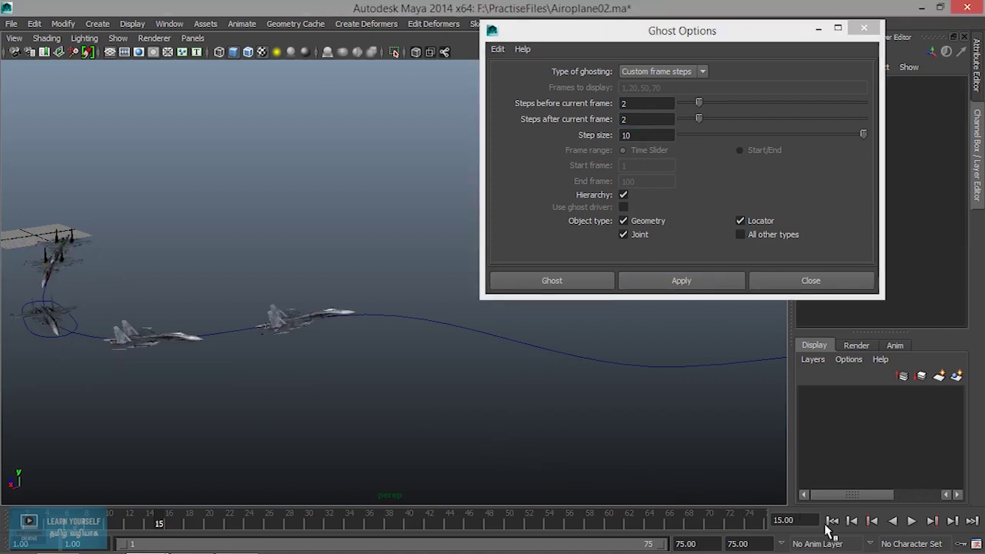
click(911, 521)
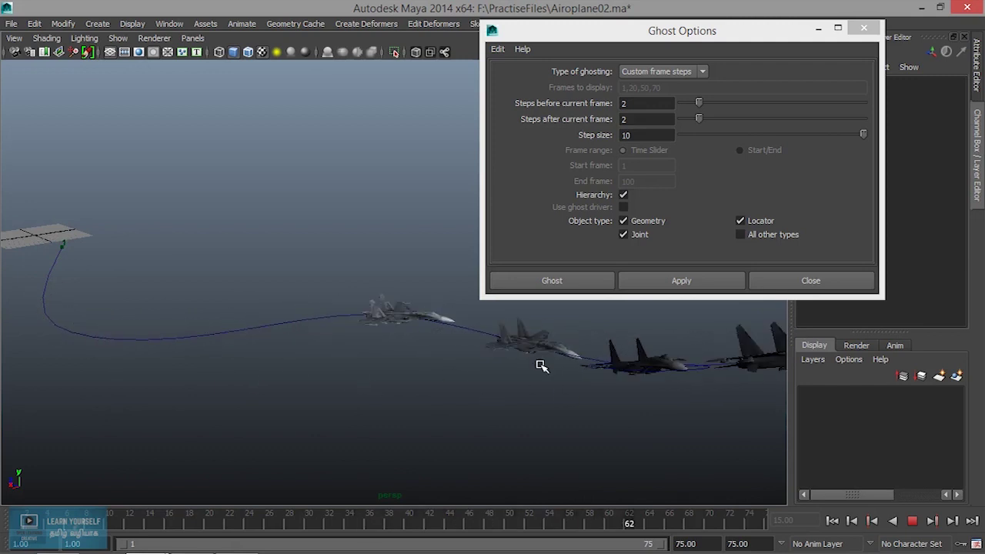
mouse_move(642, 378)
alt+mouse_down()
mouse_move(331, 376)
mouse_move(334, 317)
mouse_move(292, 314)
alt+mouse_up()
alt+drag(231, 268, 241, 303)
alt+middle_drag(241, 303, 286, 323)
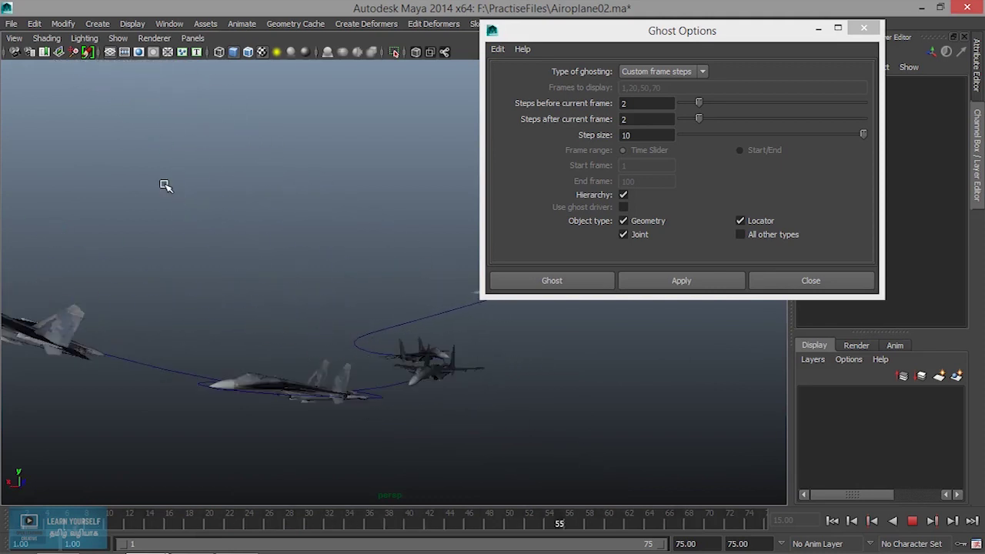
Hide NURBS curves including the flight path, stop playback and reselect group1
click(47, 38)
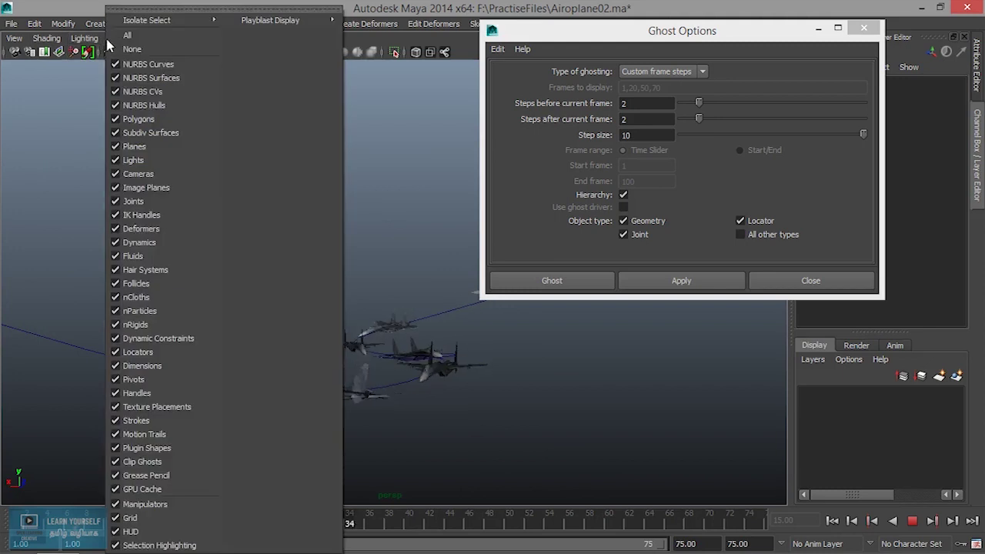
click(147, 64)
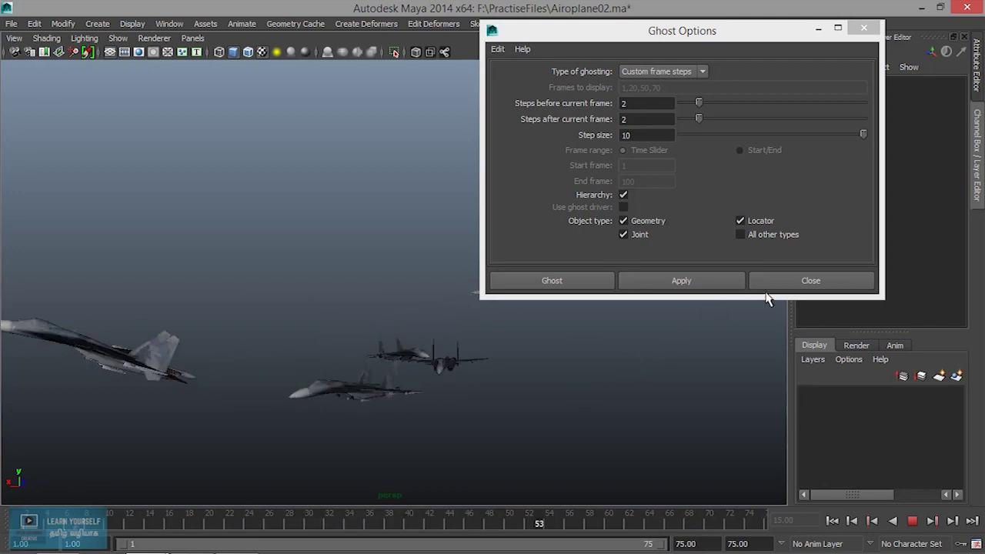
key(Escape)
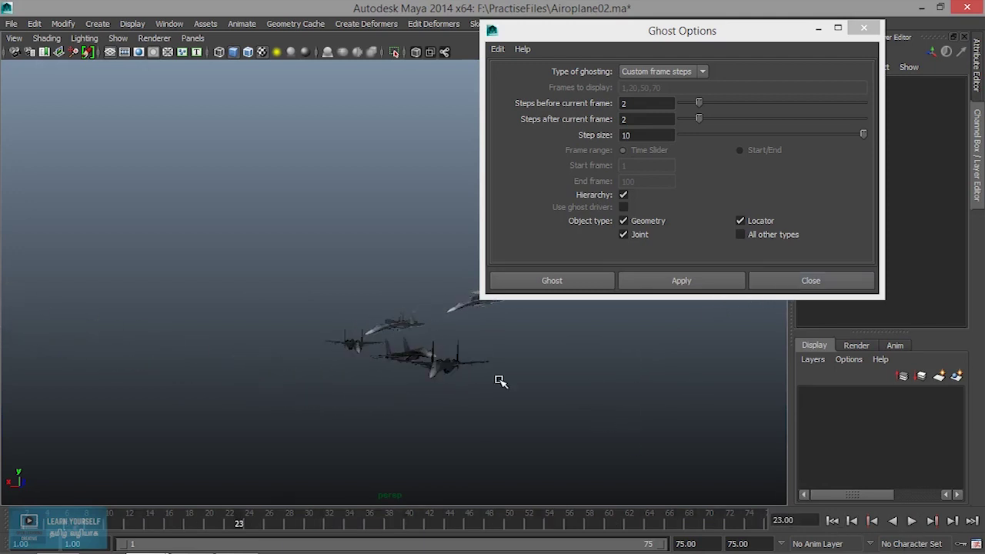
key(ctrl+z)
key(ctrl+z)
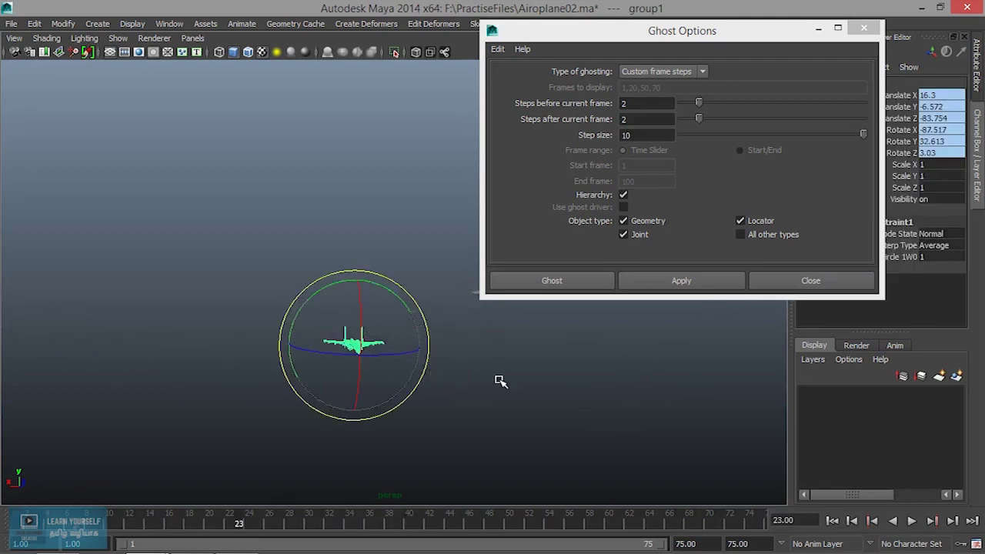
Apply Custom key steps ghosting with step size 5
click(693, 72)
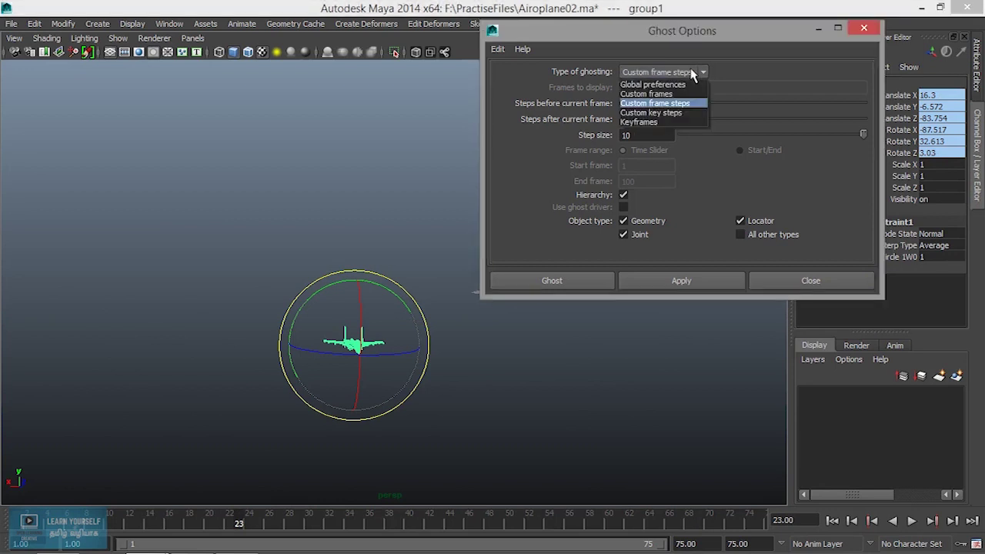
click(683, 120)
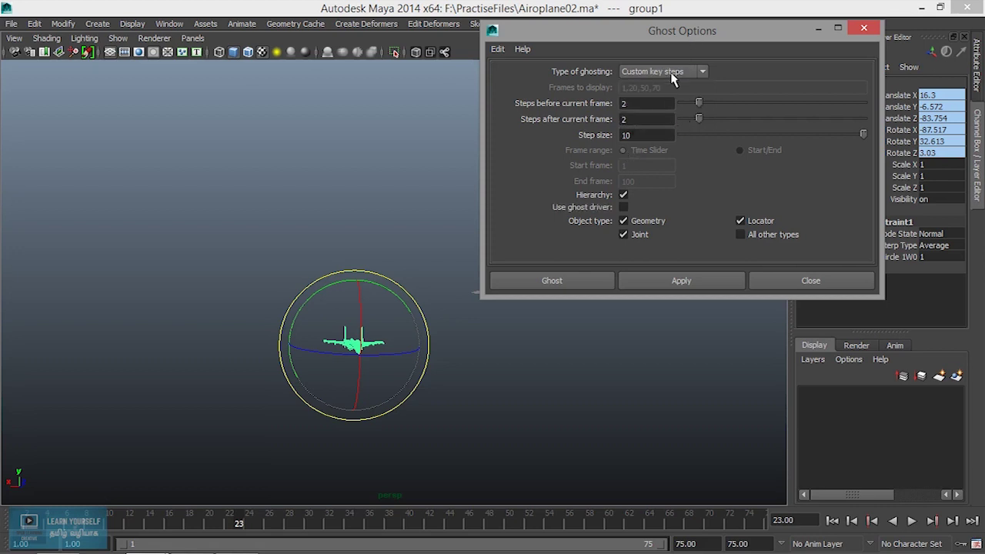
double_click(651, 134)
text(5)
click(710, 282)
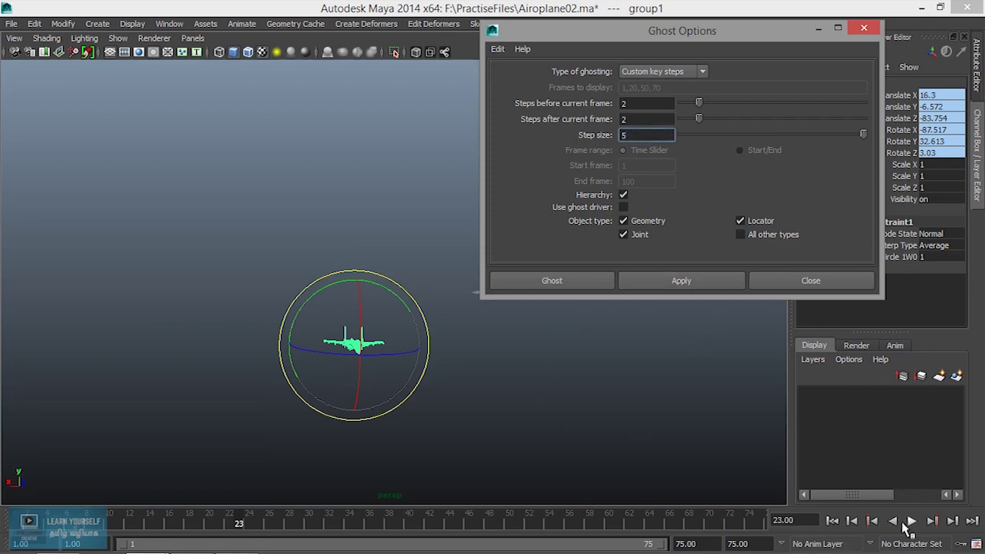
Play the animation and move the Ghost Options window aside
click(910, 521)
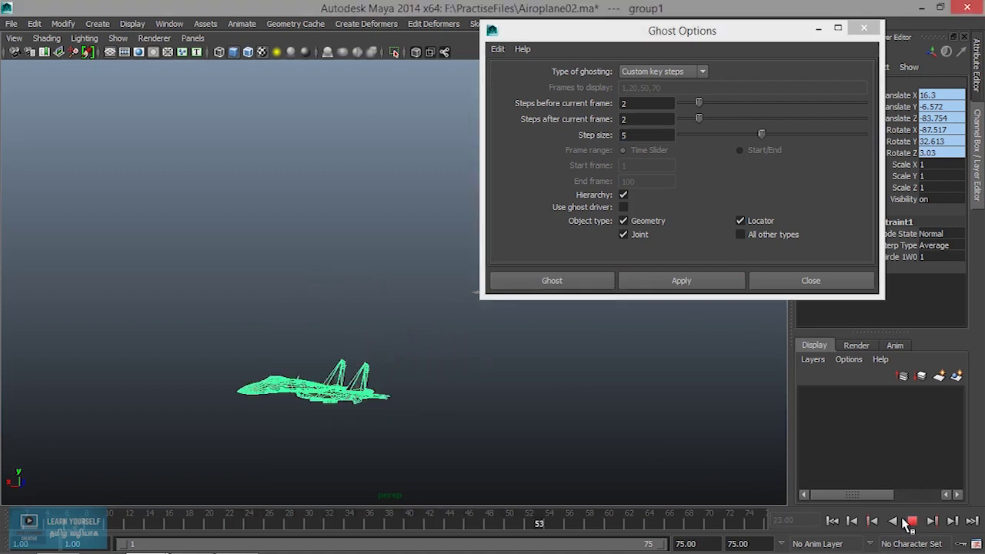
drag(723, 39, 893, 64)
alt+drag(579, 234, 462, 408)
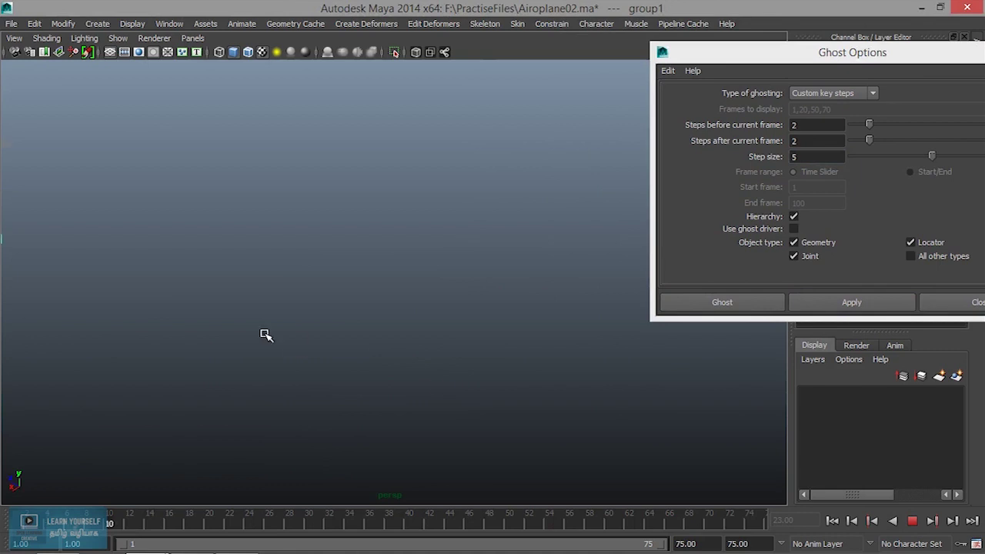
Move Ghost Options further aside and restart, then stop, the animation playback
alt+drag(264, 334, 560, 420)
click(912, 521)
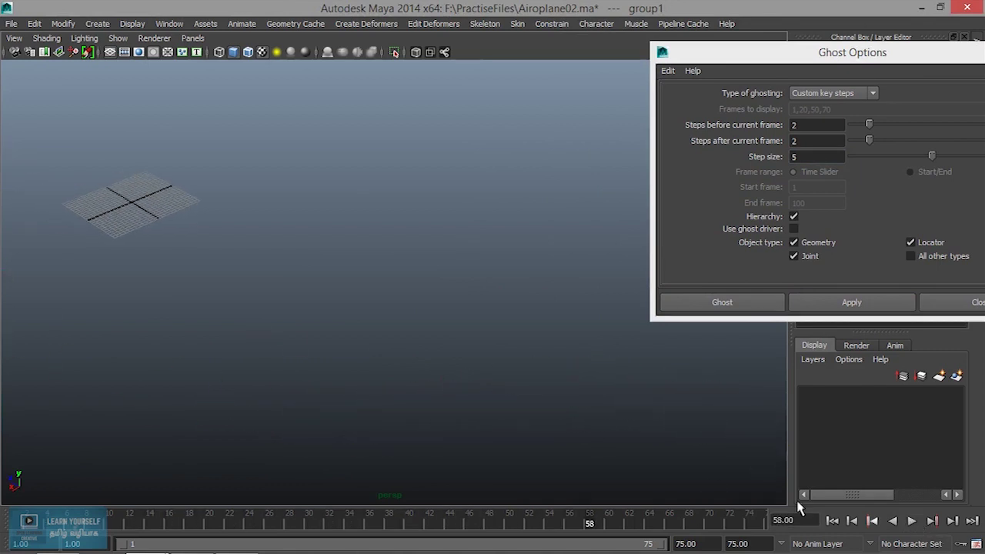
key(alt+v)
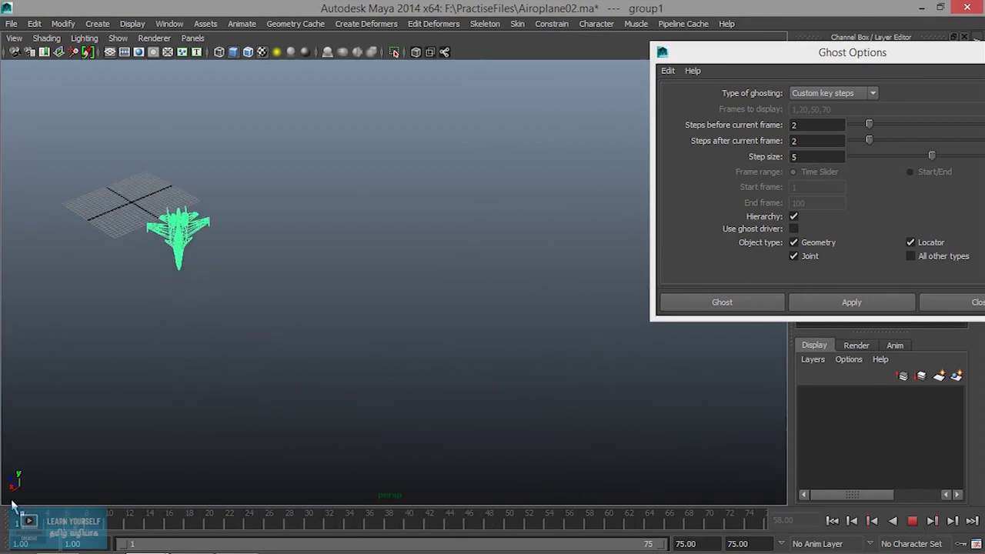
key(alt+v)
Frame the selected airplane and tumble the camera to a close side view
key(e)
alt+drag(193, 304, 355, 355)
alt+middle_drag(356, 354, 557, 362)
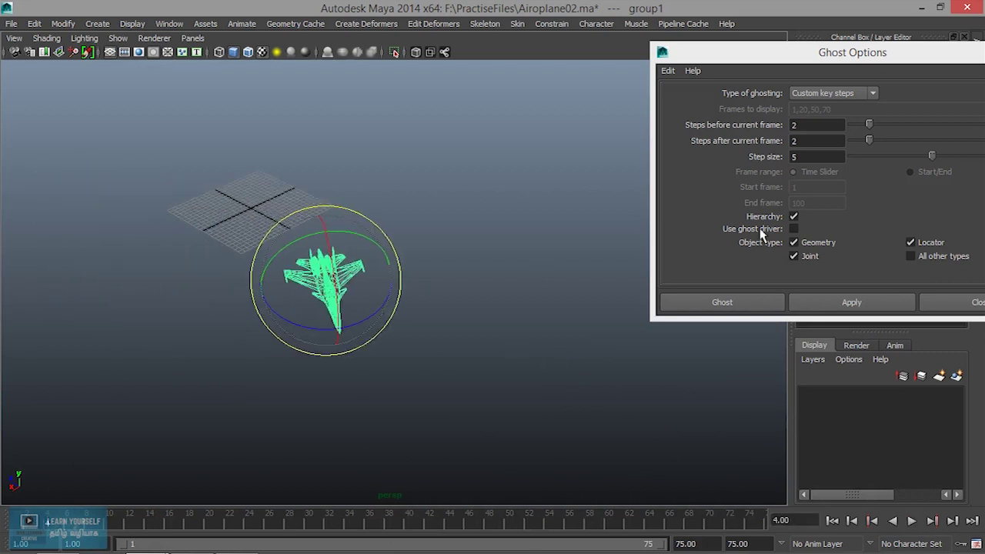
alt+drag(347, 315, 394, 371)
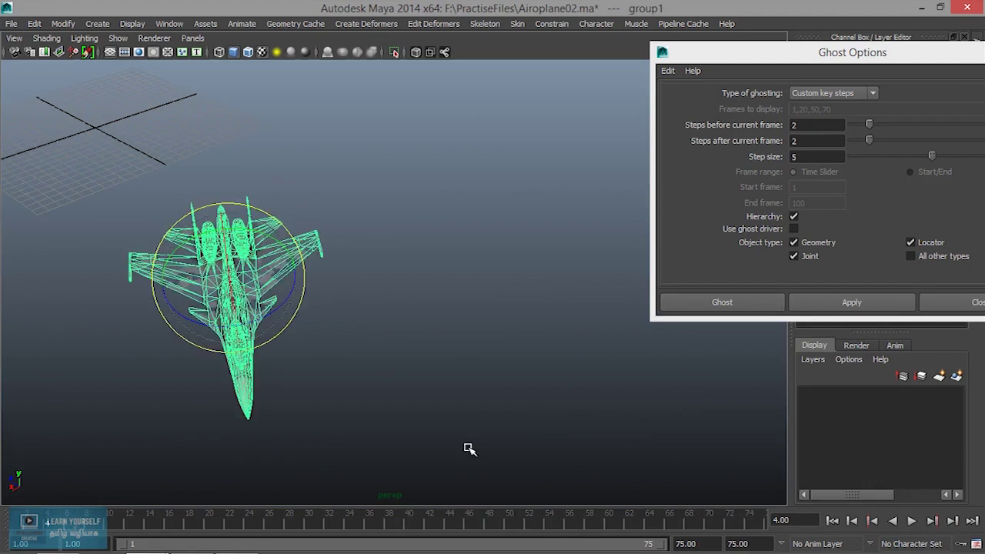
key(f)
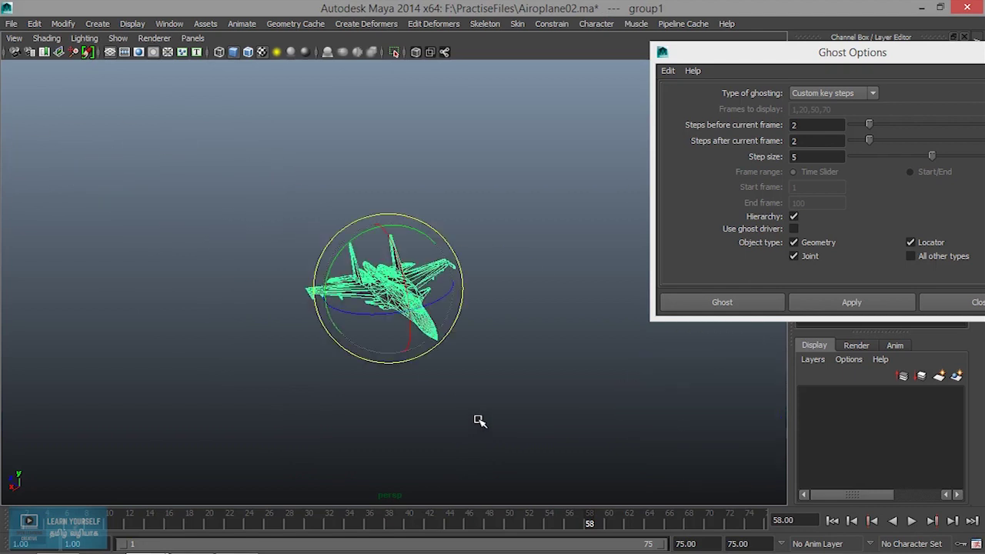
mouse_move(479, 420)
alt+mouse_down()
mouse_move(475, 362)
mouse_move(427, 323)
alt+mouse_up()
alt+right_drag(426, 323, 774, 219)
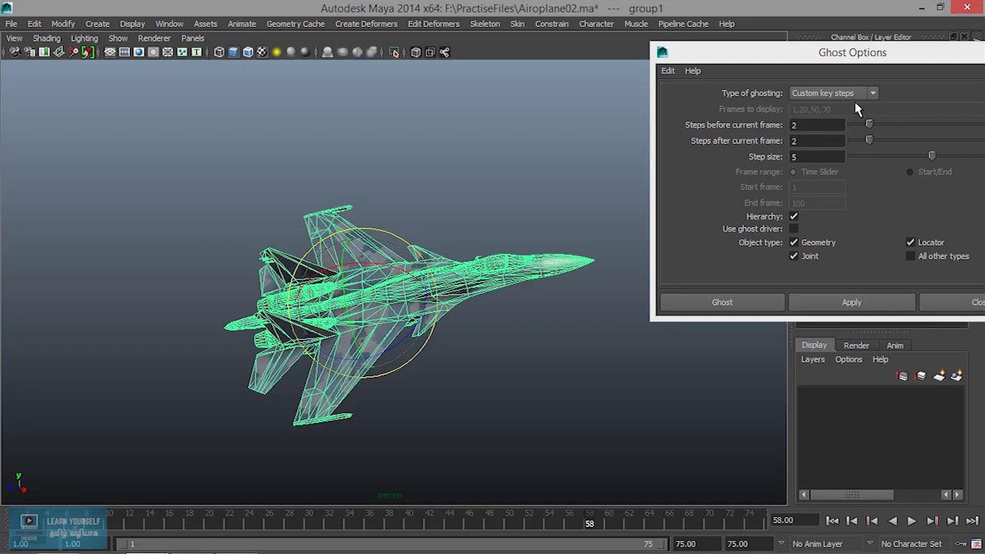
click(668, 70)
Reset Ghost Options and switch the ghosting type to Custom frame steps
click(685, 97)
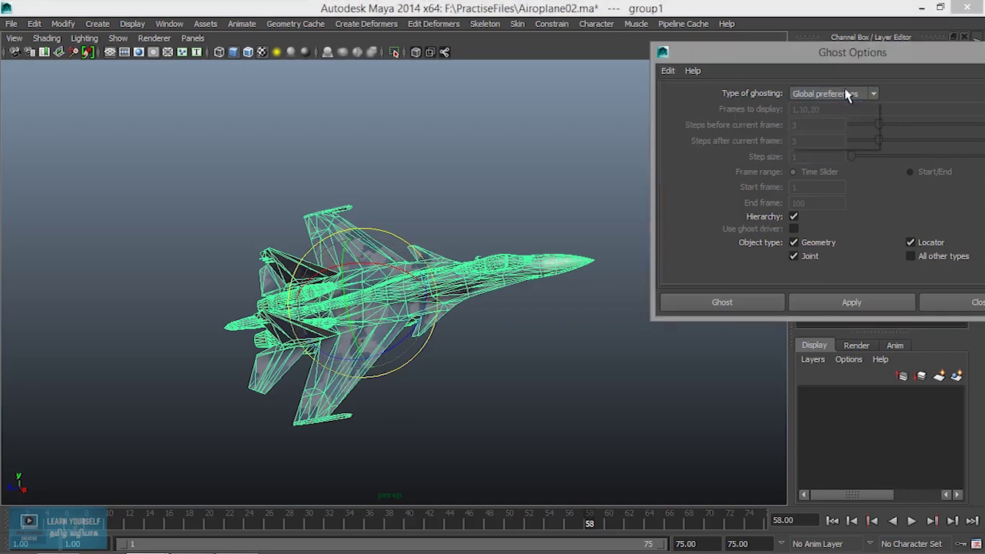
click(836, 93)
click(841, 135)
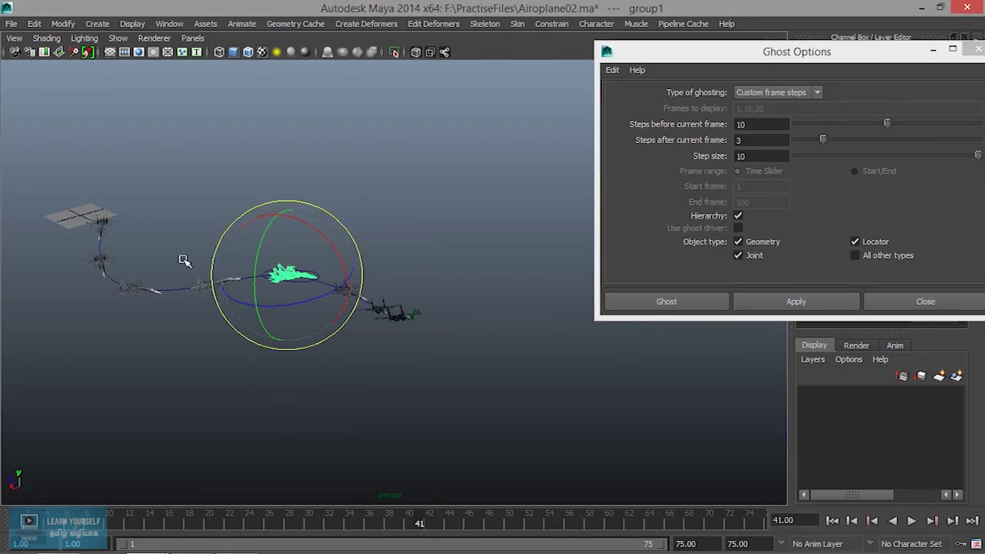
Preview the ghost trail in playback, stop at frame 30 and close Ghost Options
key(alt+v)
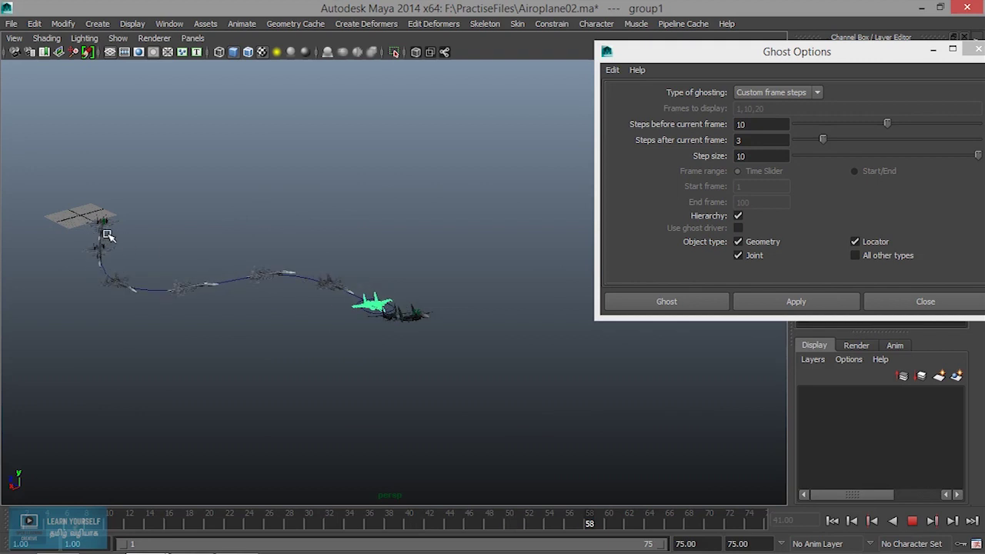
scroll(299, 286, up, 2)
scroll(233, 274, up, 3)
alt+middle_drag(234, 275, 282, 337)
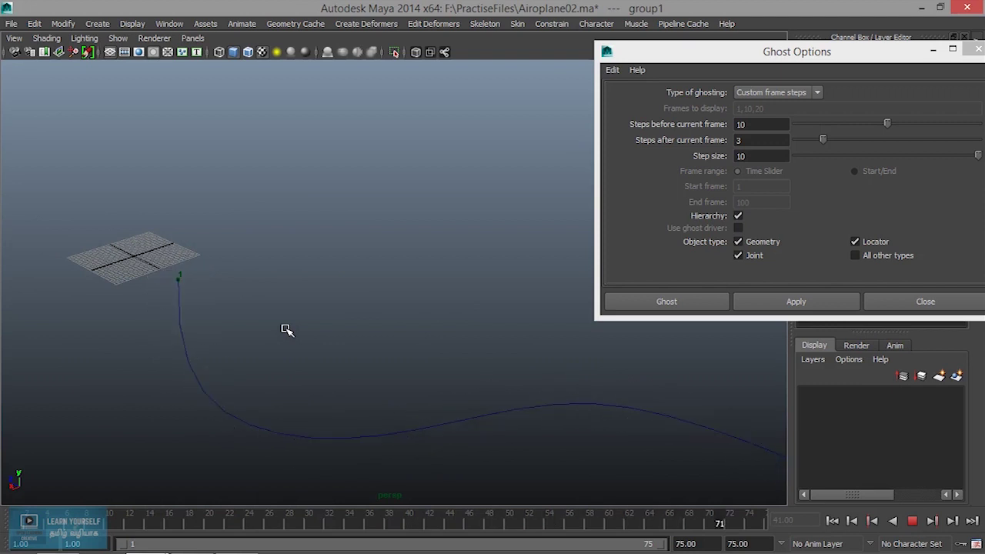
scroll(286, 329, down, 3)
scroll(286, 329, down, 3)
alt+drag(183, 343, 556, 451)
click(912, 520)
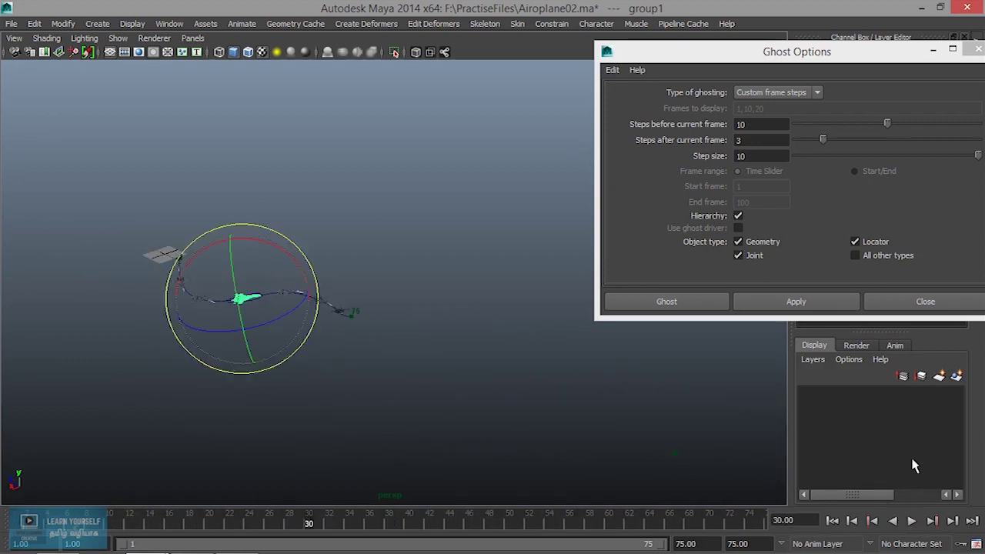
click(897, 304)
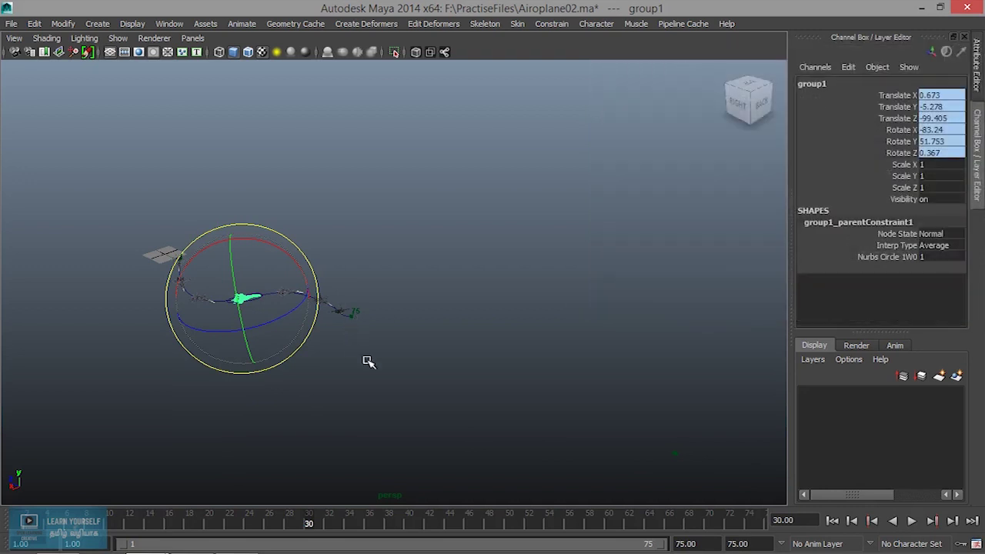
Unghost the selected plane group and orbit to see the whole flight path
click(243, 24)
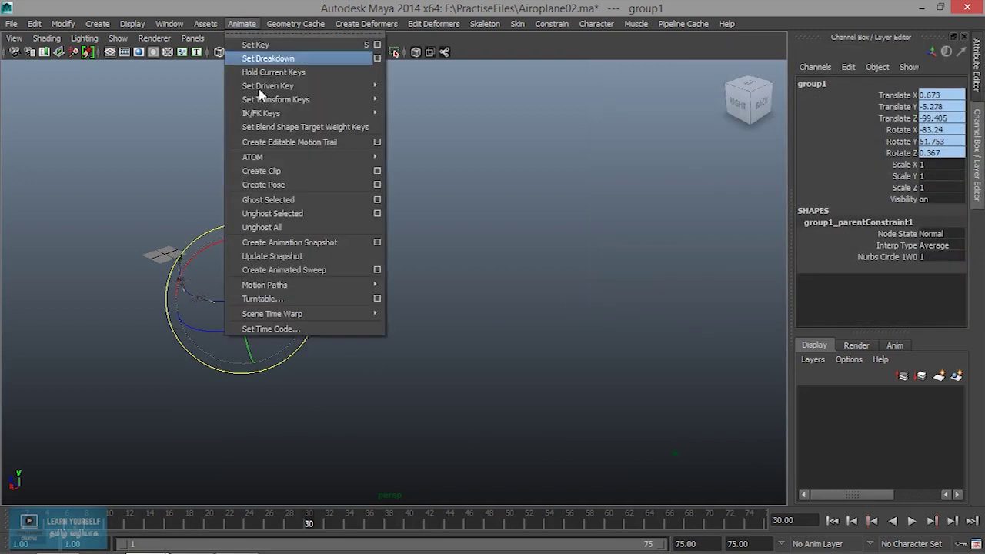
click(289, 221)
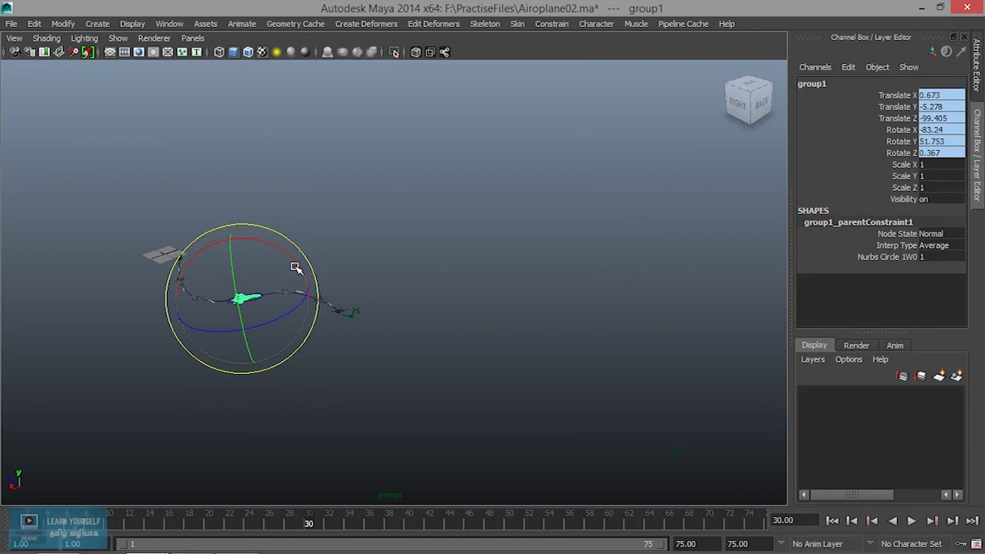
click(339, 445)
mouse_move(275, 374)
alt+mouse_down()
mouse_move(220, 378)
mouse_move(590, 391)
alt+mouse_up()
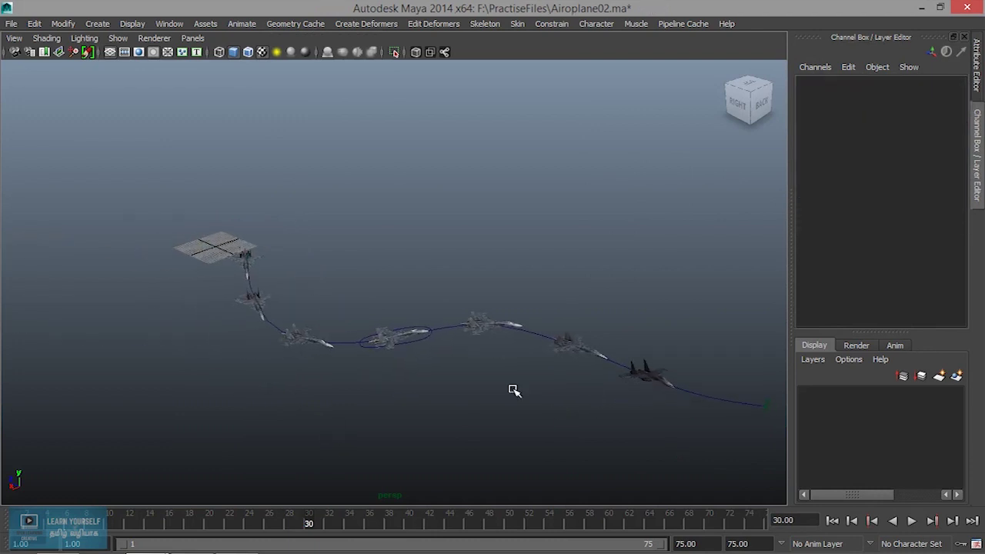
Reselect group1, apply Unghost All, and orbit around the plane
click(384, 339)
key(Up)
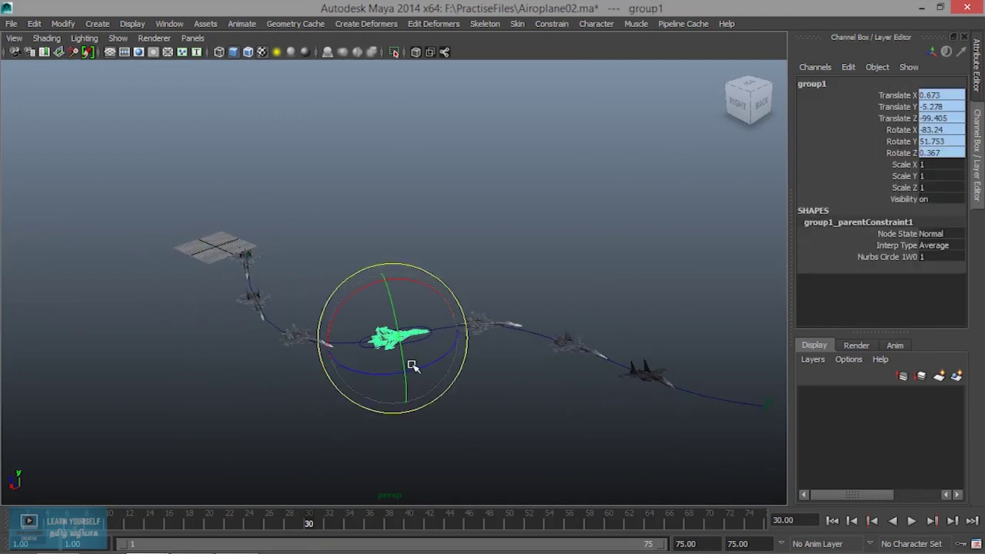
click(244, 24)
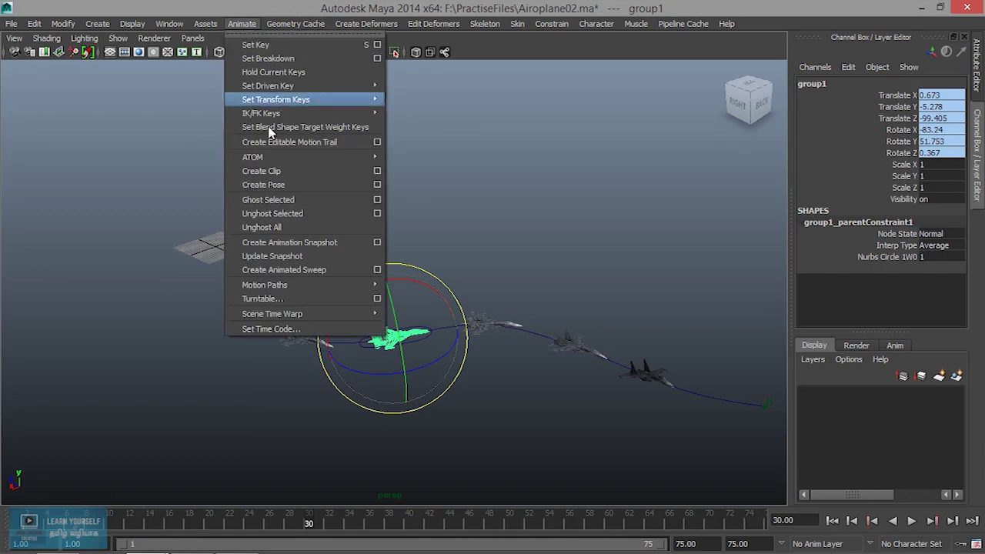
click(289, 228)
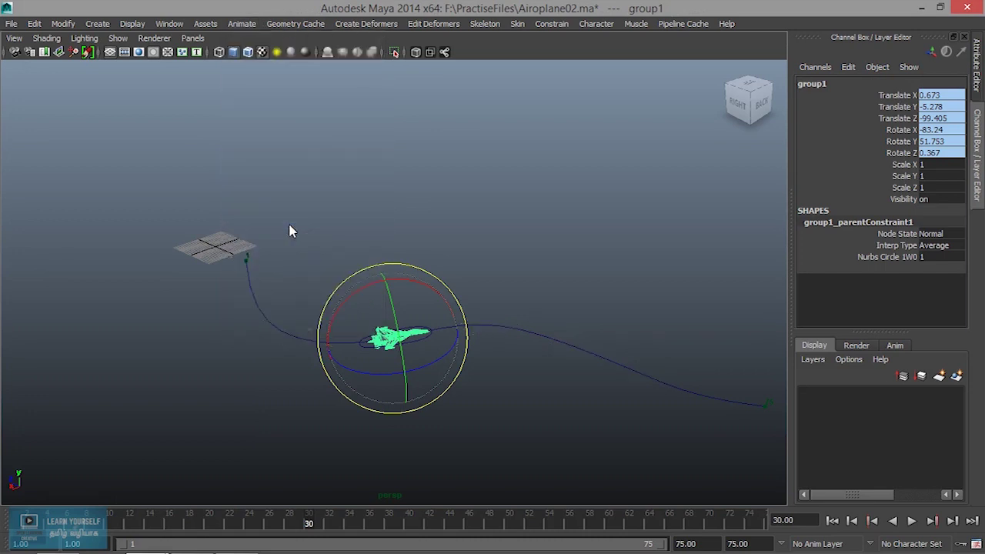
mouse_move(531, 317)
alt+mouse_down()
mouse_move(402, 312)
mouse_move(462, 345)
mouse_move(308, 325)
mouse_move(466, 396)
mouse_move(595, 396)
mouse_move(438, 308)
alt+mouse_up()
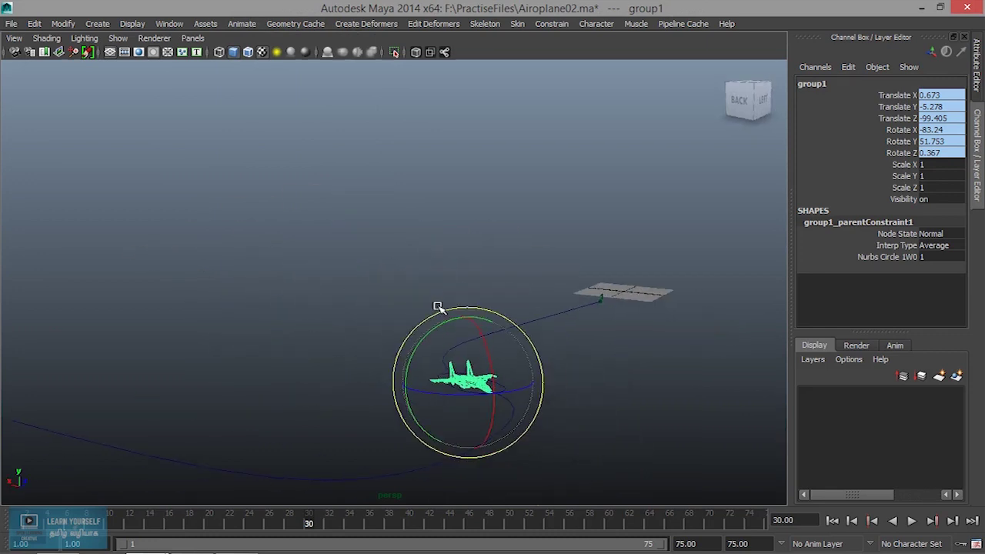